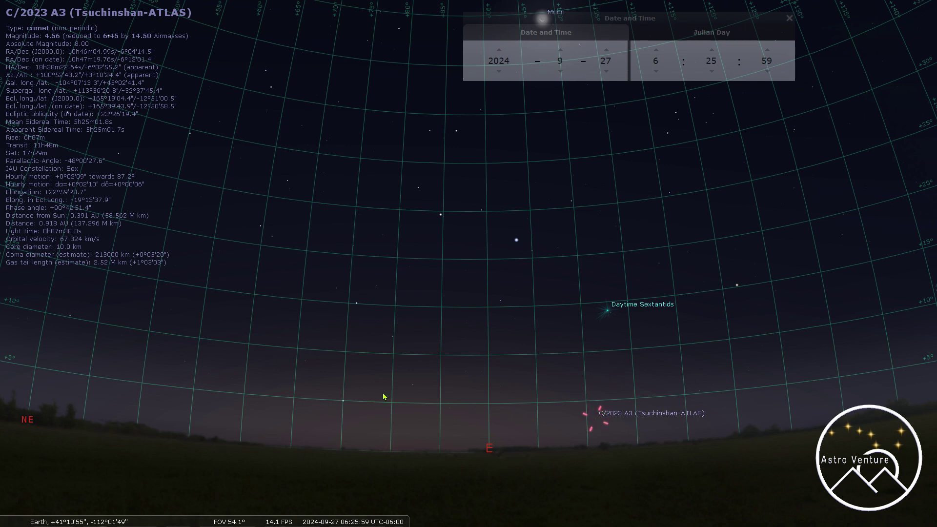
Zoom in to about 18° and centre comet C/2023 A3 just above the eastern horizon.
mouse_move(50, 508)
scroll(621, 440, up, 5)
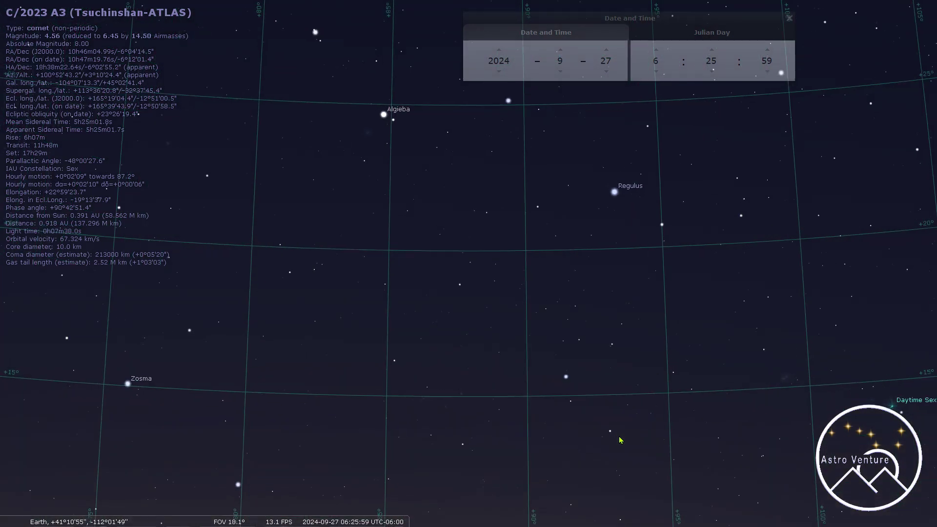
drag(621, 440, 423, 215)
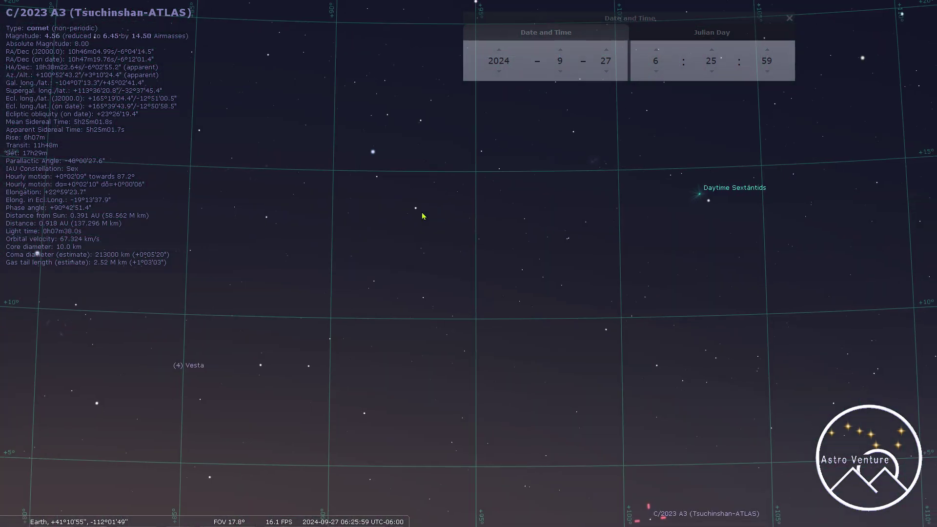
drag(641, 381, 416, 199)
drag(751, 298, 814, 289)
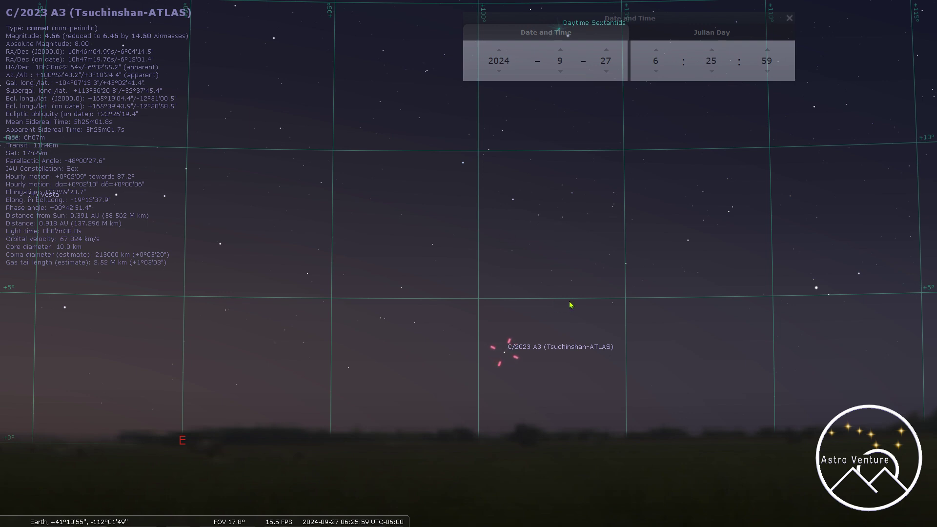
drag(570, 304, 536, 310)
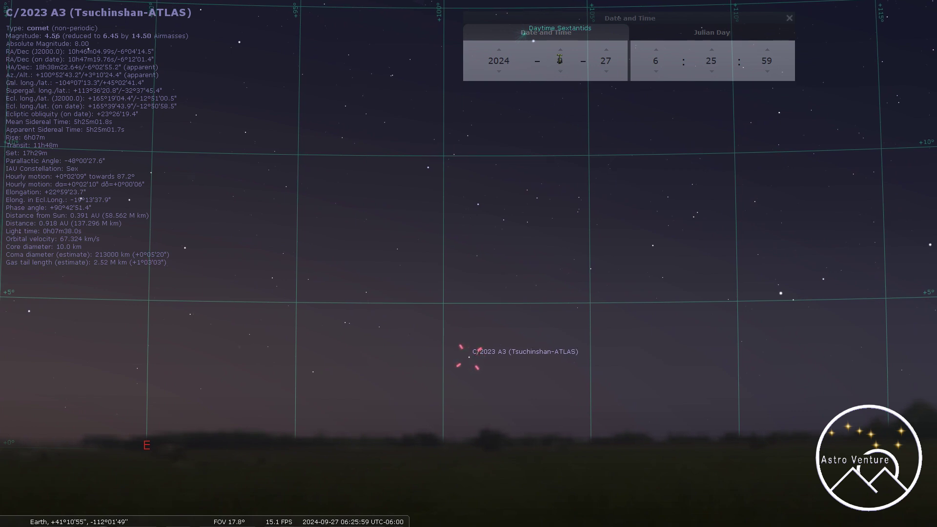
click(607, 72)
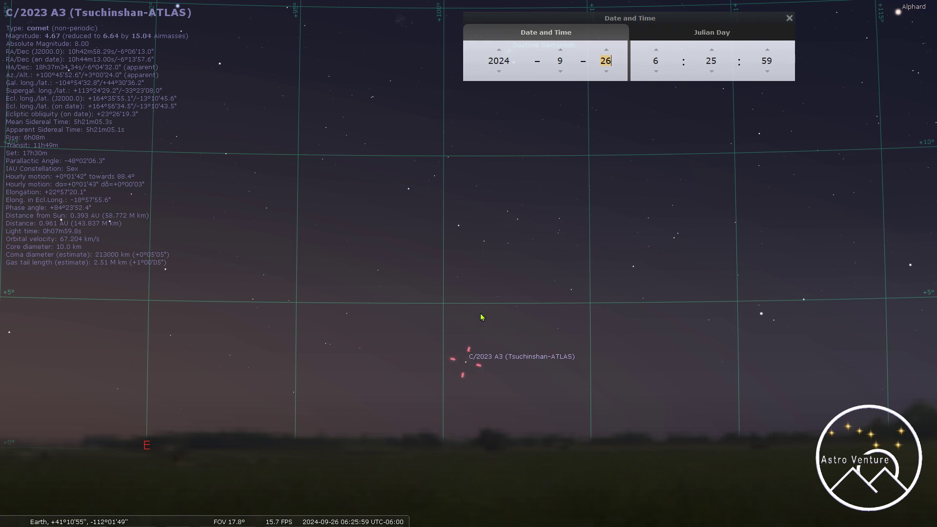
mouse_move(104, 410)
click(608, 52)
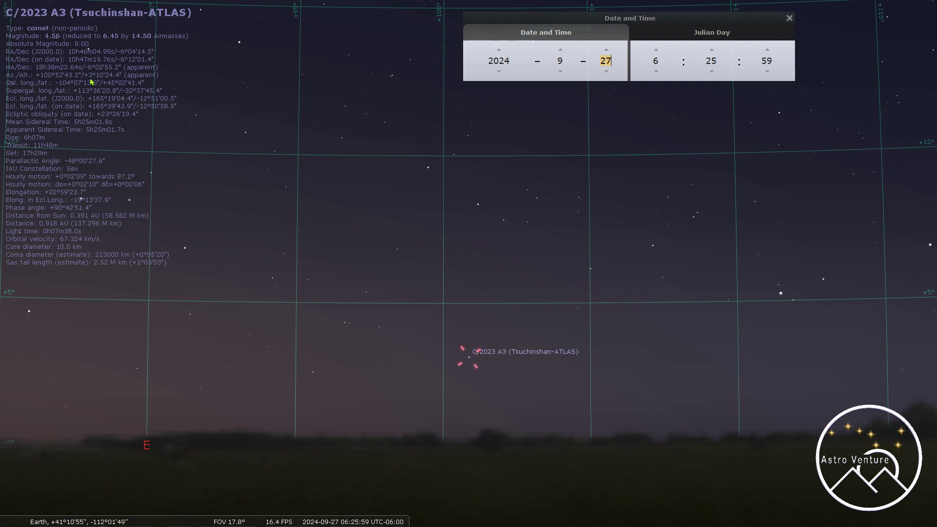
Advance the date to 28 September 2024, then pan and zoom out the sky.
click(606, 51)
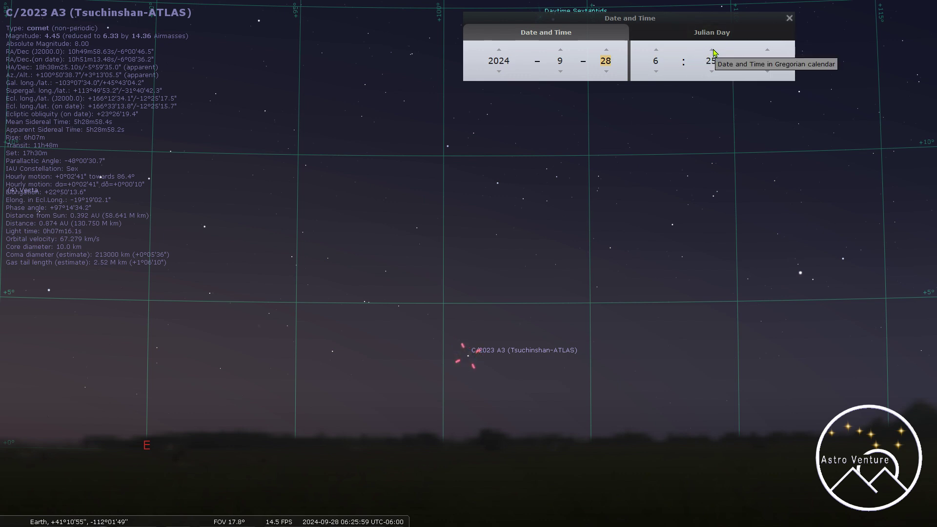
click(331, 279)
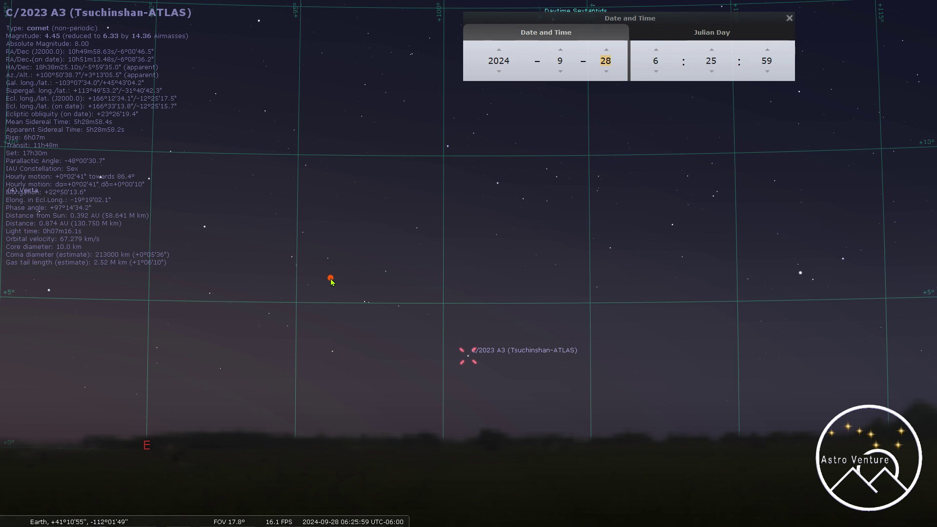
mouse_move(331, 279)
mouse_down()
mouse_move(469, 278)
mouse_move(472, 287)
mouse_up()
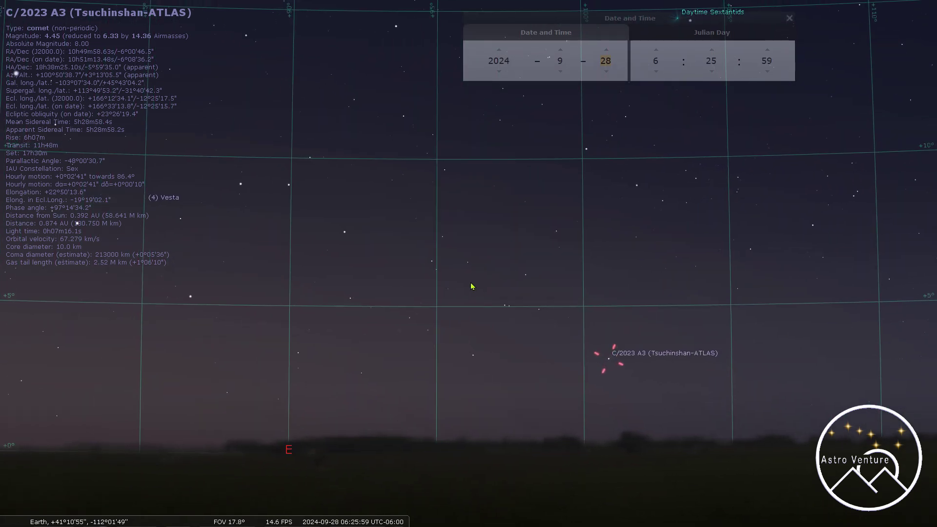
scroll(473, 286, down, 2)
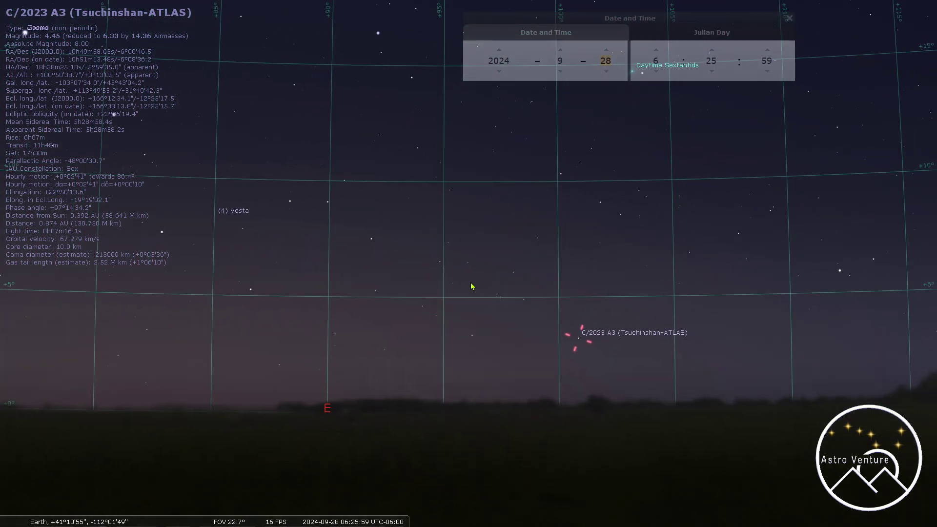
Adjust the minutes up and back down until the clock reads 06:27.
click(713, 51)
click(713, 51)
click(712, 50)
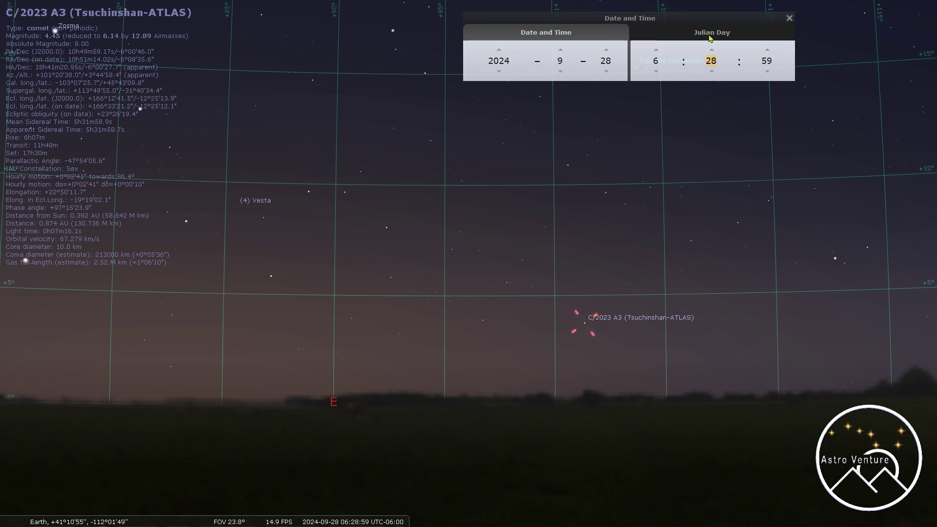
click(711, 49)
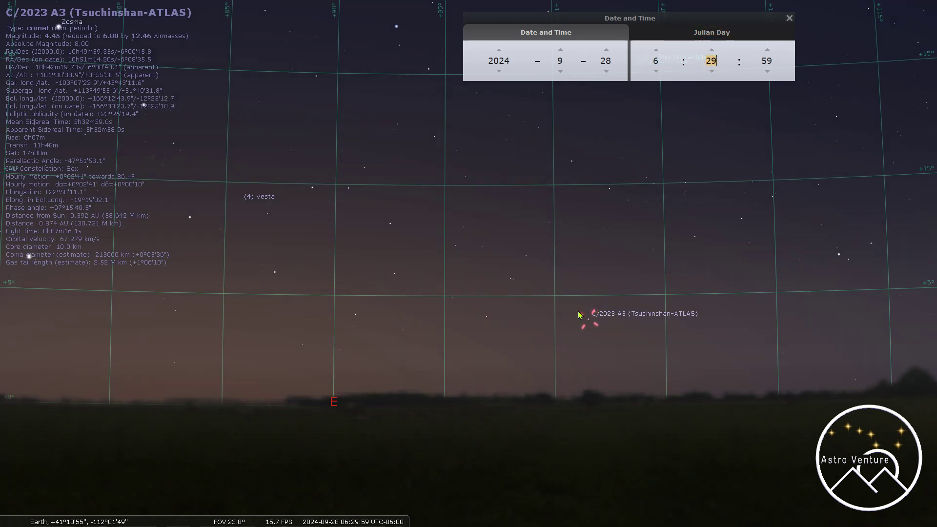
click(712, 71)
click(712, 72)
click(712, 72)
click(712, 72)
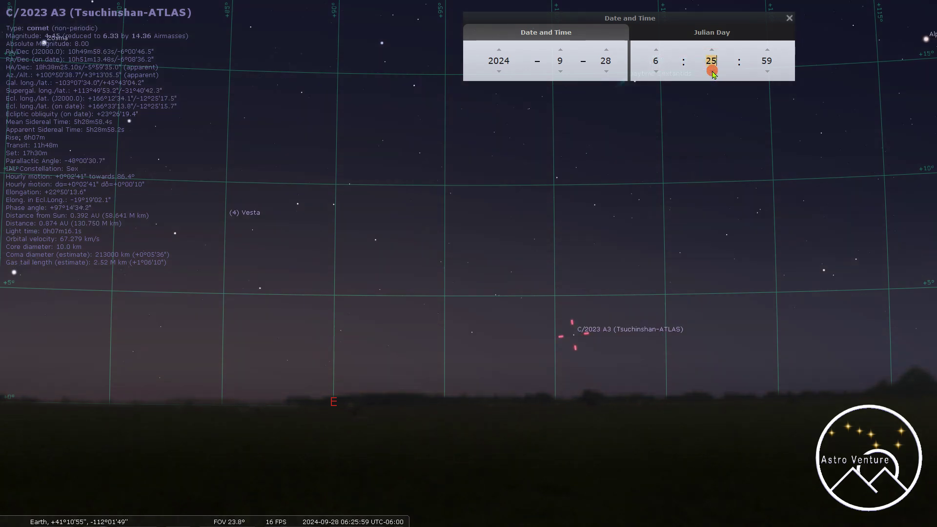
click(712, 50)
click(712, 49)
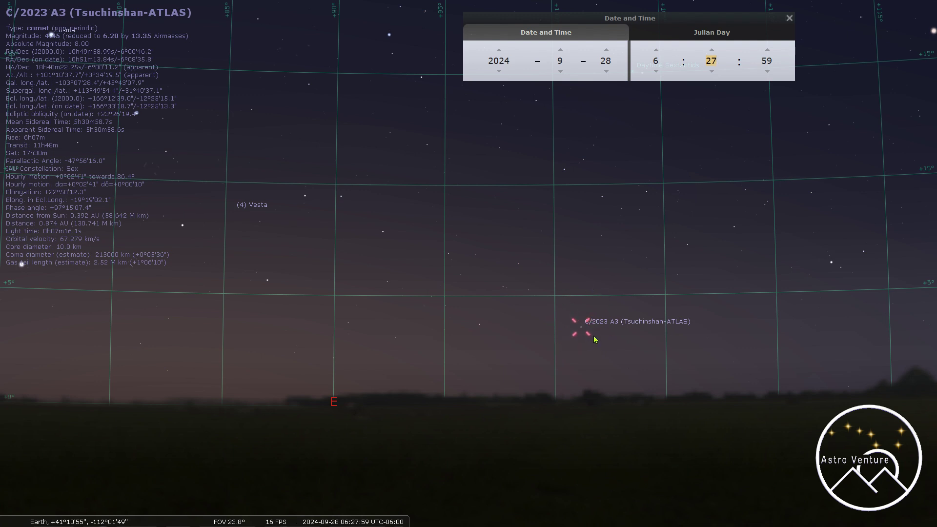
Set the clock back to 06:25:59 on 28 September and pan the sky off the comet.
click(657, 50)
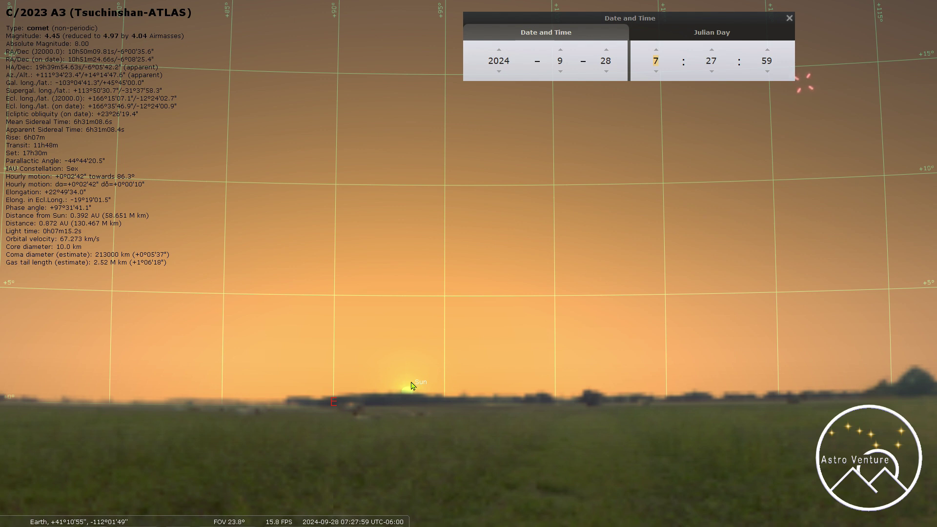
click(656, 72)
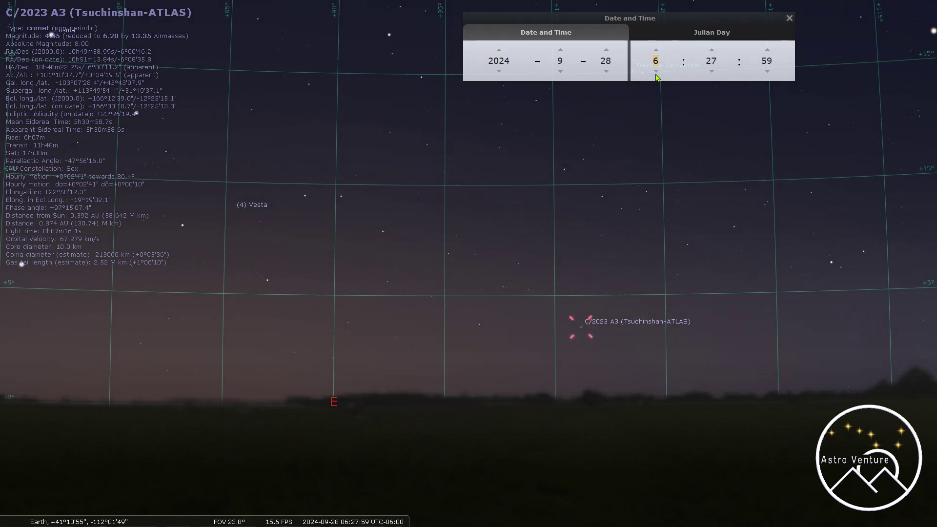
click(712, 71)
click(711, 72)
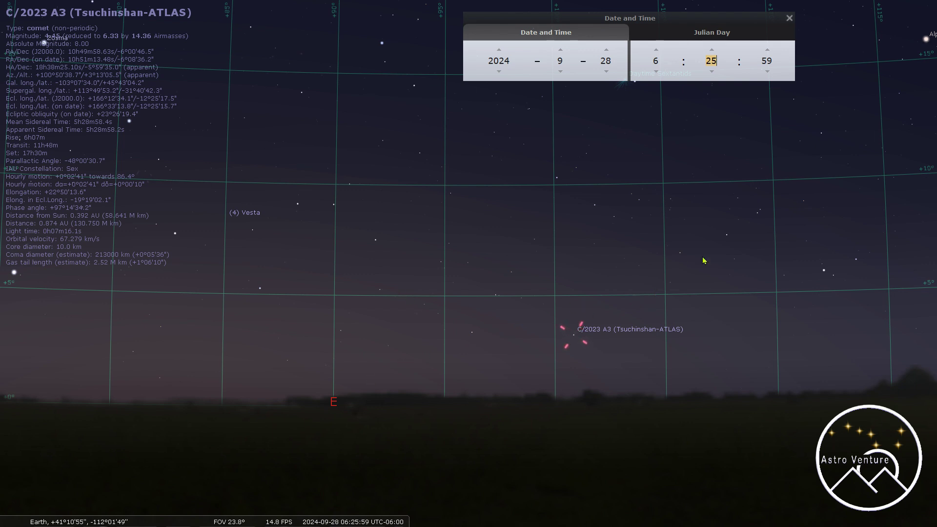
drag(723, 260, 213, 306)
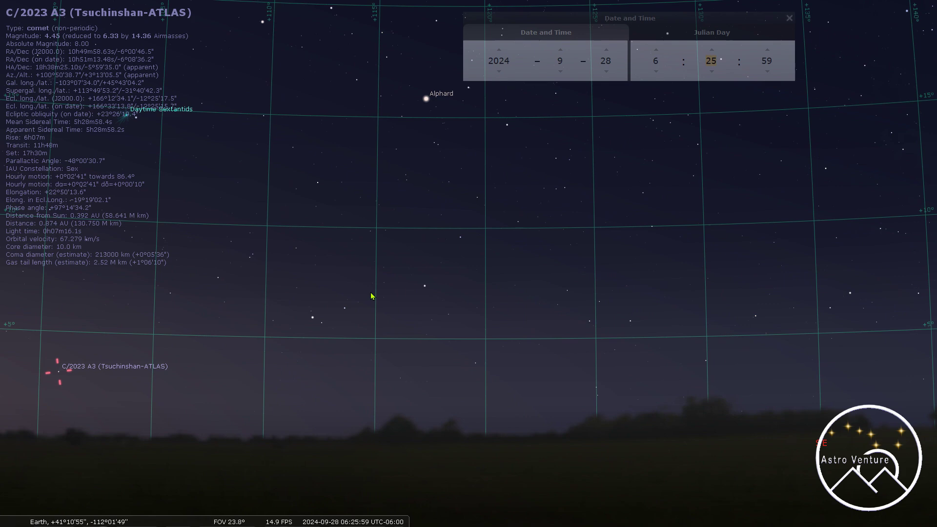
Turn the view to frame the western horizon above the trees.
scroll(372, 295, down, 5)
drag(674, 222, 332, 283)
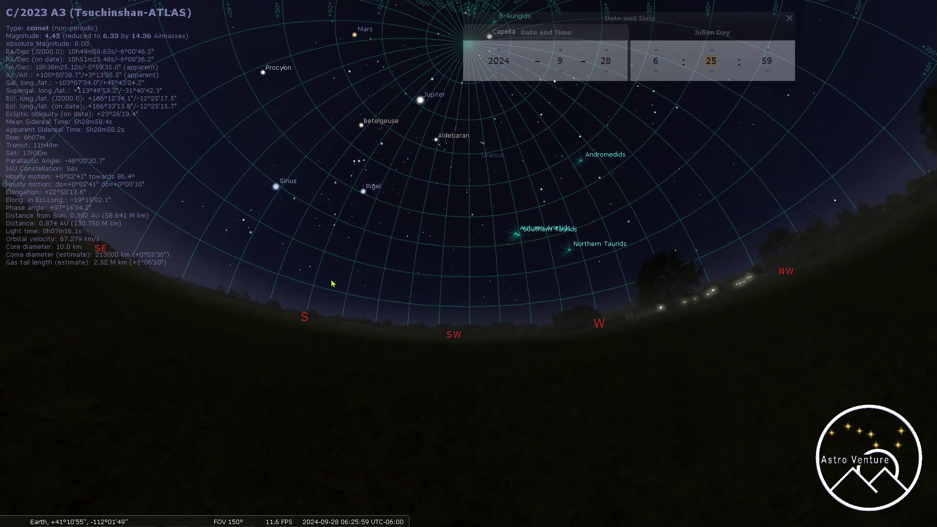
drag(691, 278, 476, 371)
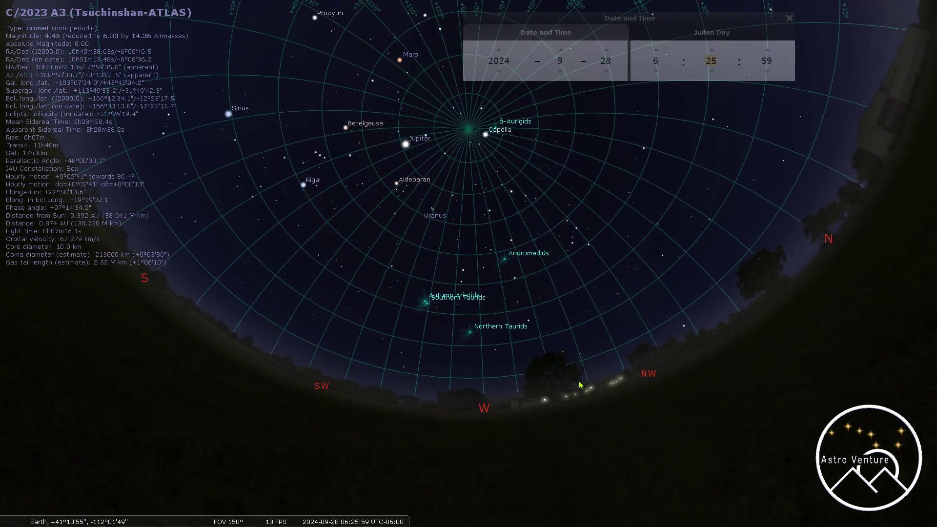
scroll(476, 371, up, 5)
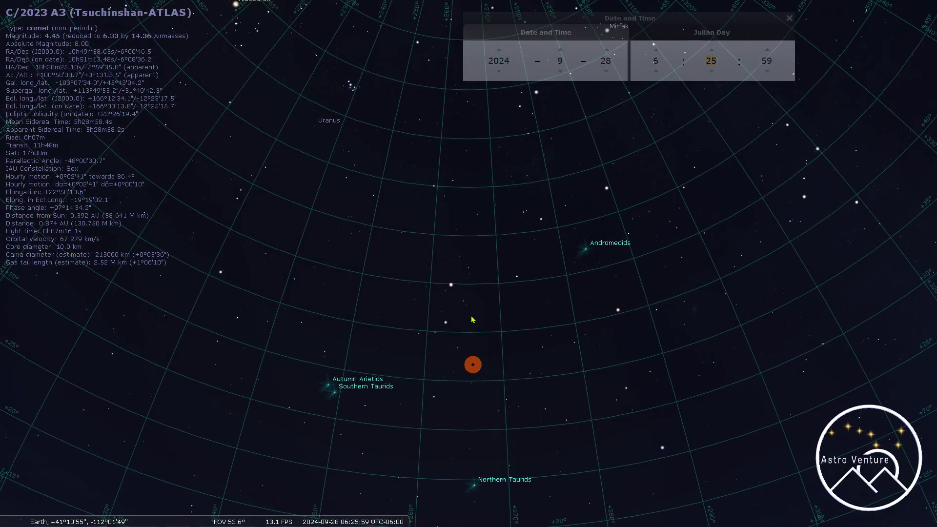
drag(471, 362, 472, 121)
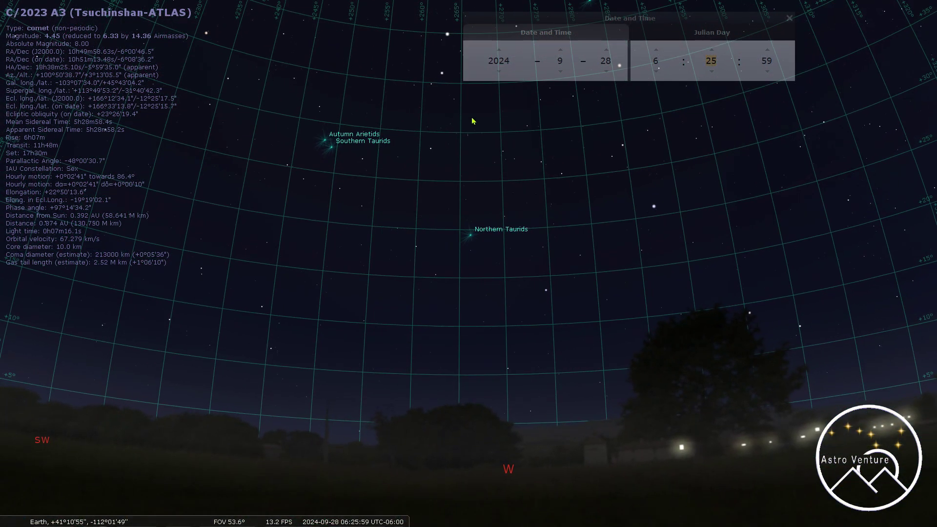
drag(495, 268, 519, 233)
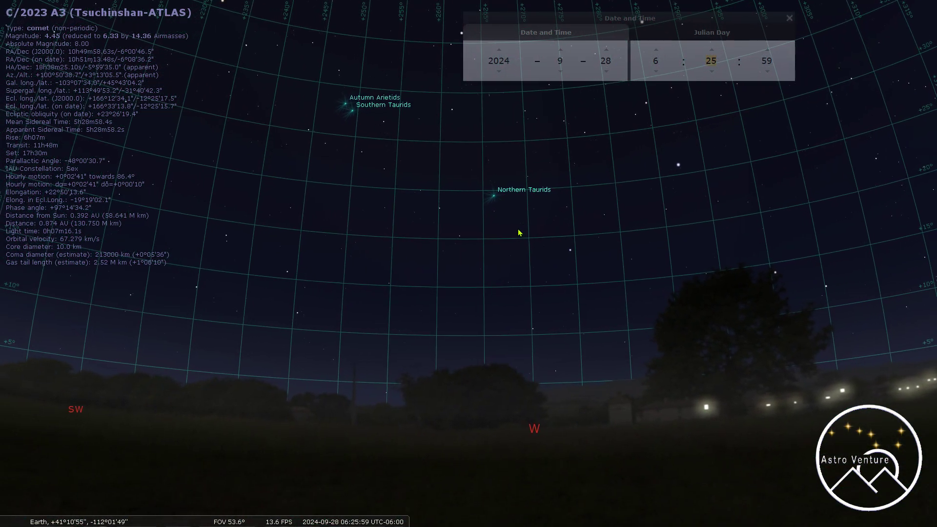
Change the date to 13 October 2024 by setting month 10 and day 13.
click(561, 50)
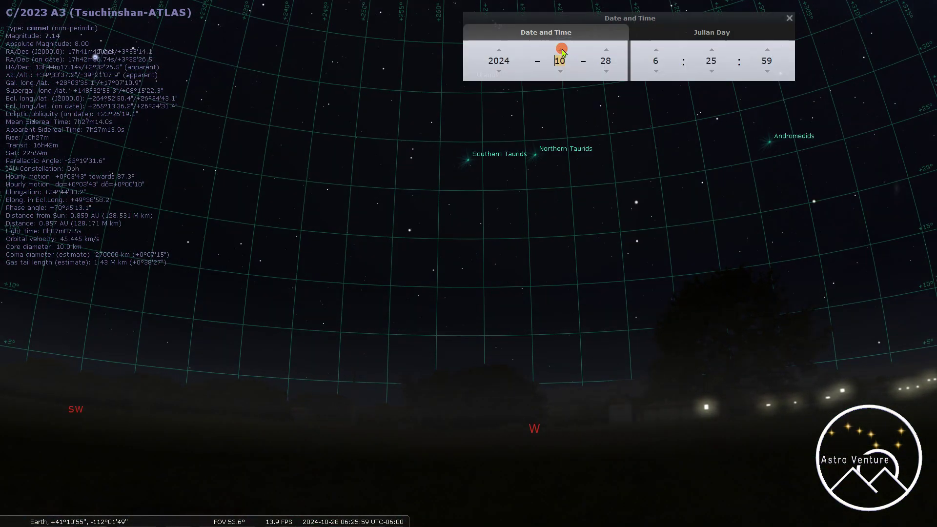
double_click(606, 61)
text(18)
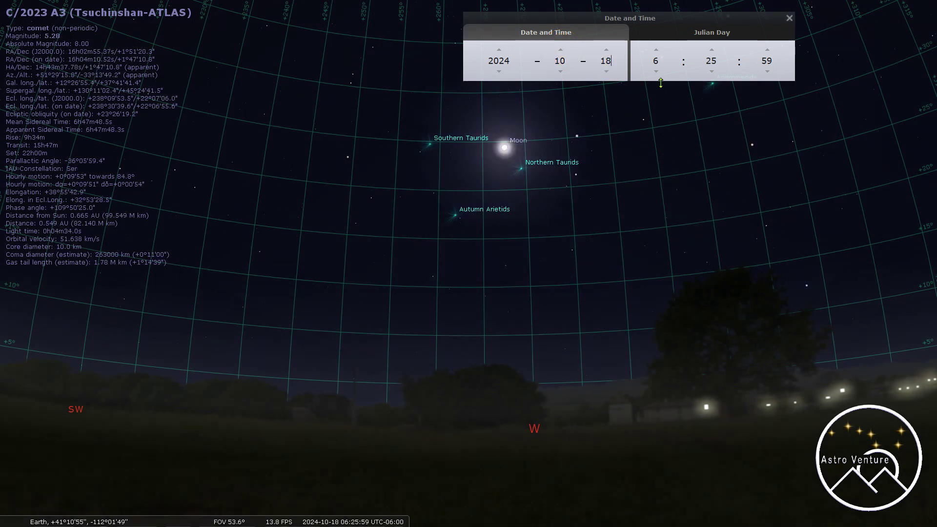
key(BackSpace)
text(3)
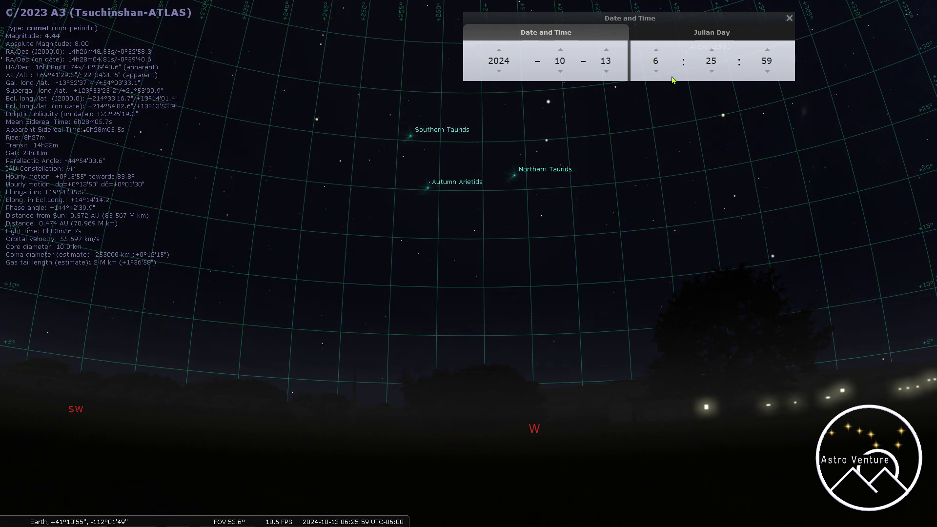
Retype the hour as 19 and the minutes as 20 on 13 October.
double_click(656, 59)
text(19)
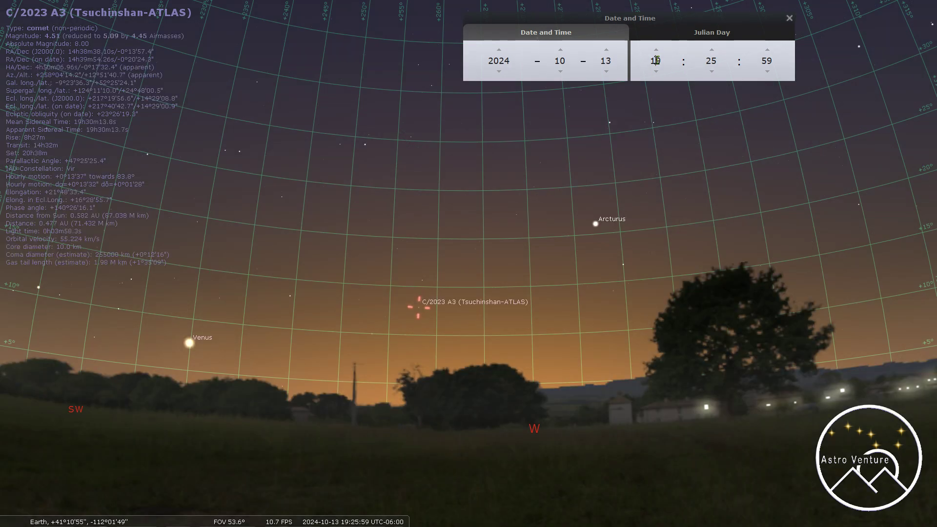
double_click(711, 61)
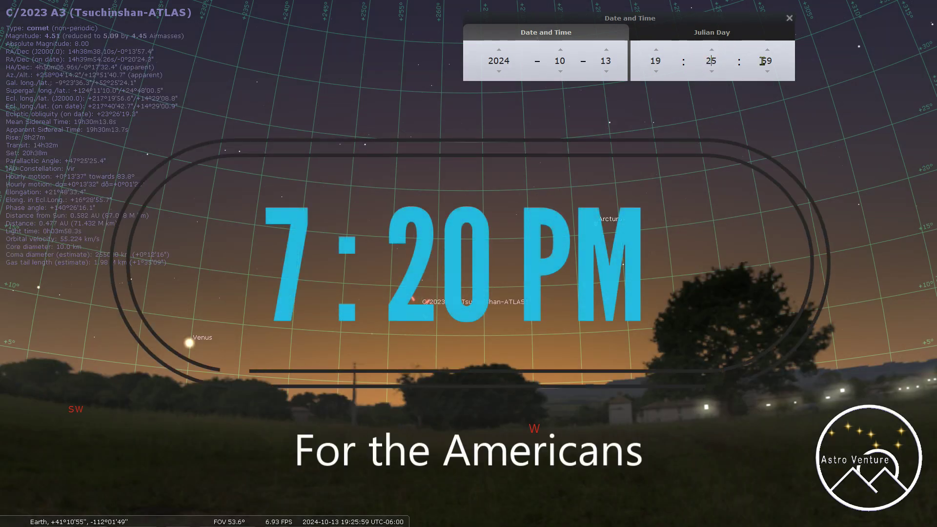
text(2)
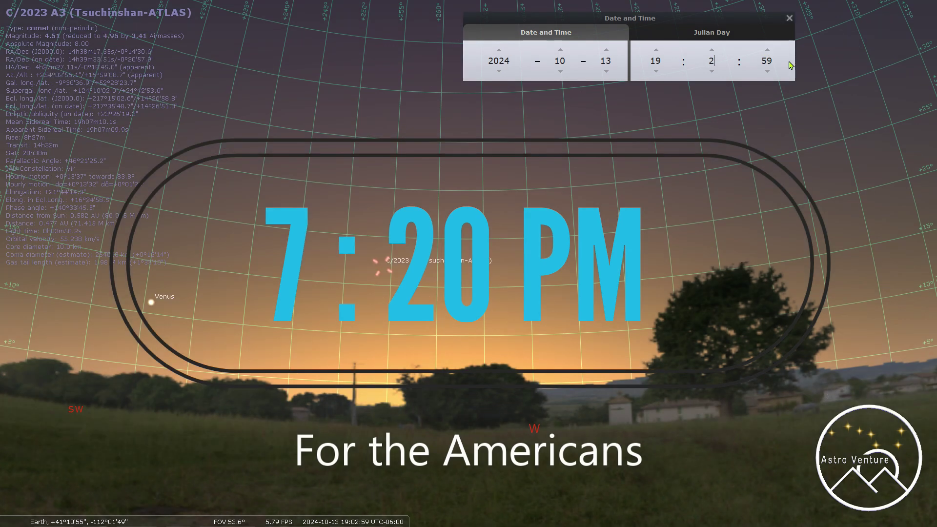
text(0)
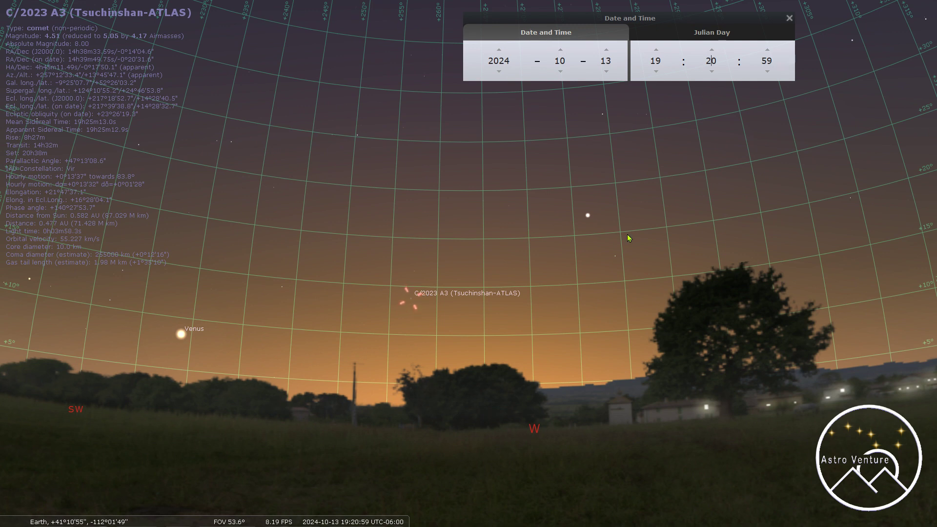
Pan the view toward the southwest and set the time to 19:39 on 13 October.
drag(491, 279, 621, 275)
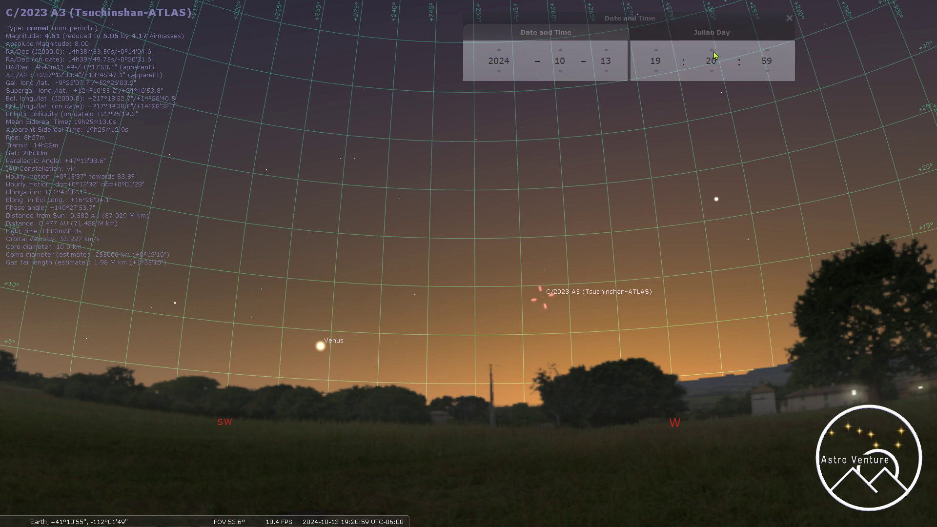
drag(714, 52, 715, 53)
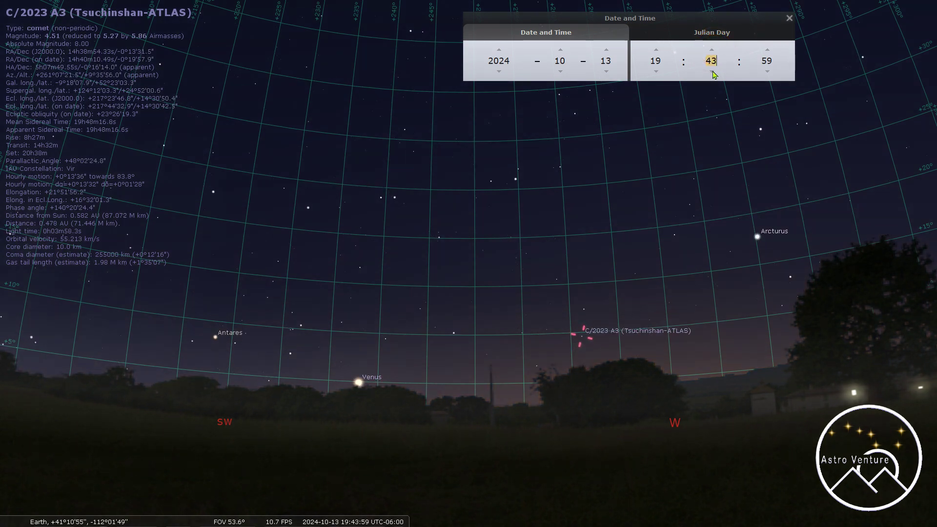
click(712, 71)
drag(713, 71, 713, 73)
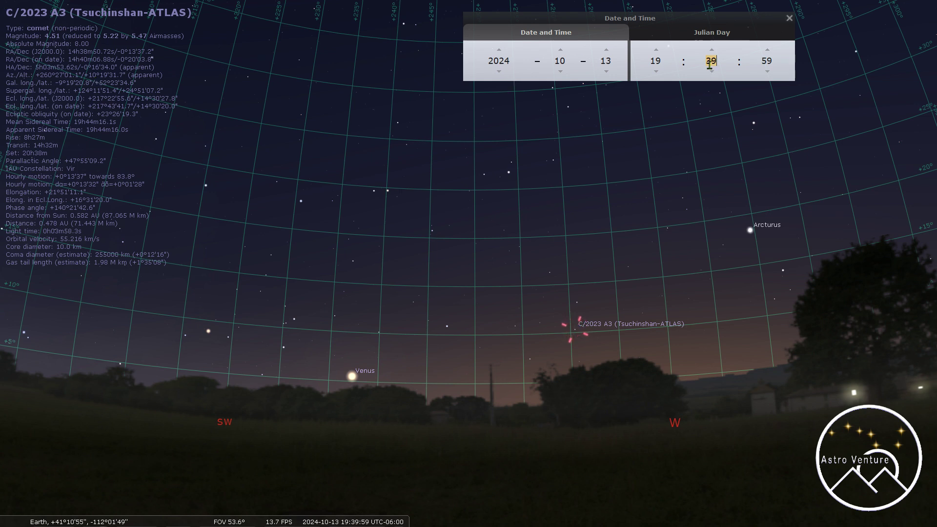
Set the minutes to 25 and advance the date to 14 October, showing 19:25.
text(2)
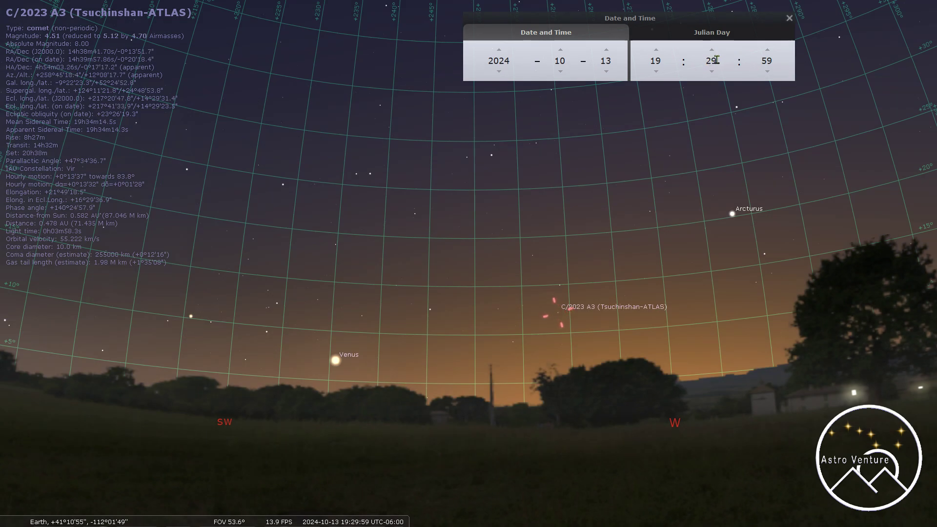
key(Delete)
text(5)
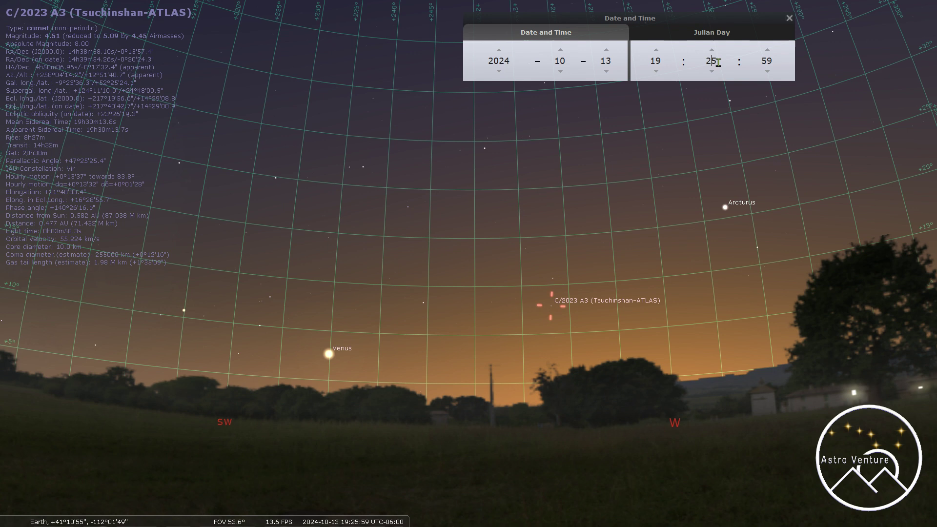
click(711, 61)
click(606, 50)
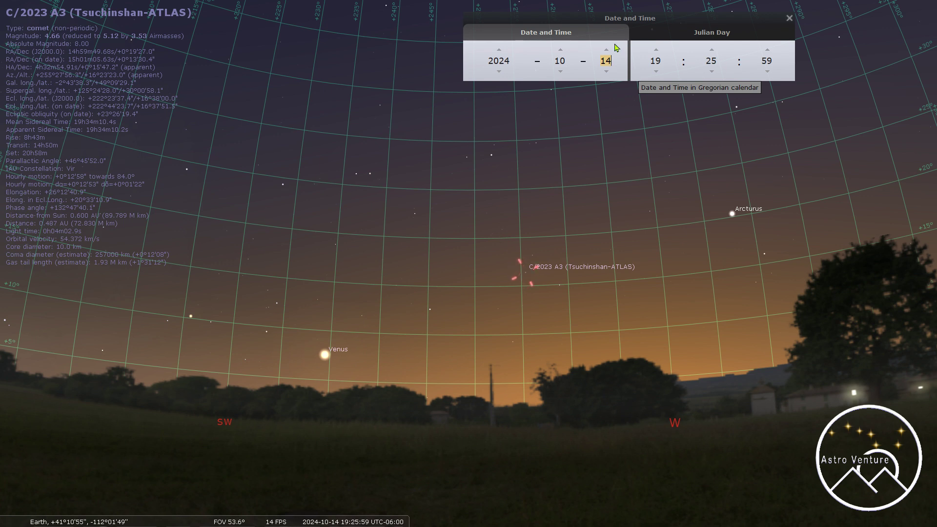
Step the date forward two days to 16 October 2024 at 19:25:59.
click(606, 50)
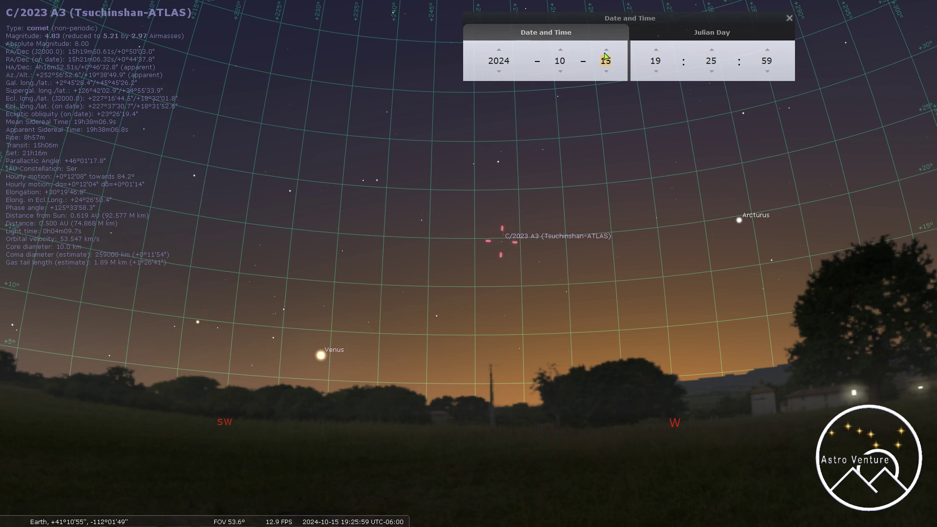
click(605, 54)
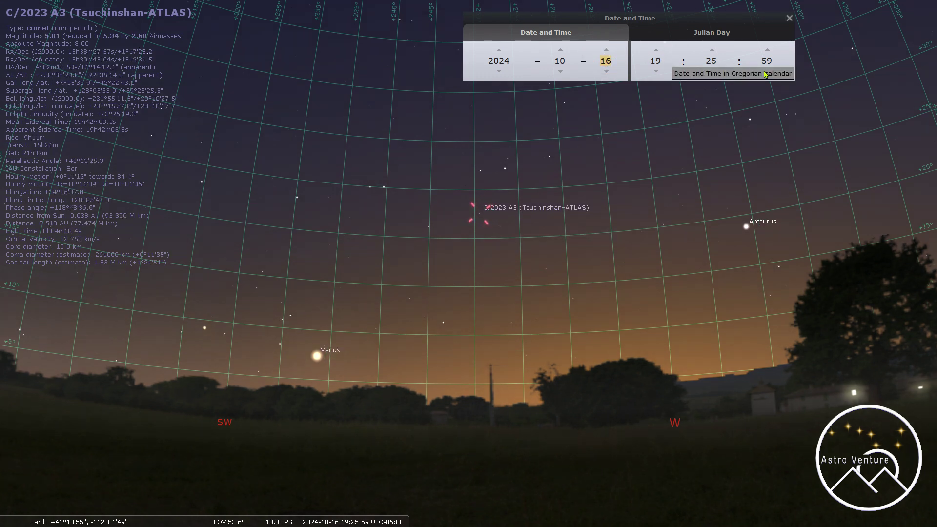
Advance the time minute by minute from 19:25 to about 19:43 on 16 October.
click(712, 50)
click(712, 51)
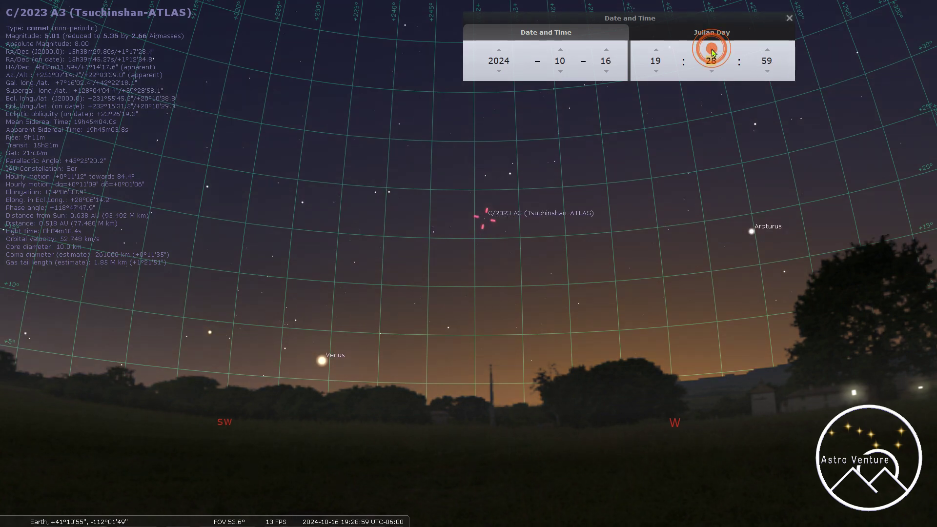
click(712, 50)
click(712, 50)
click(712, 50)
click(712, 50)
click(712, 51)
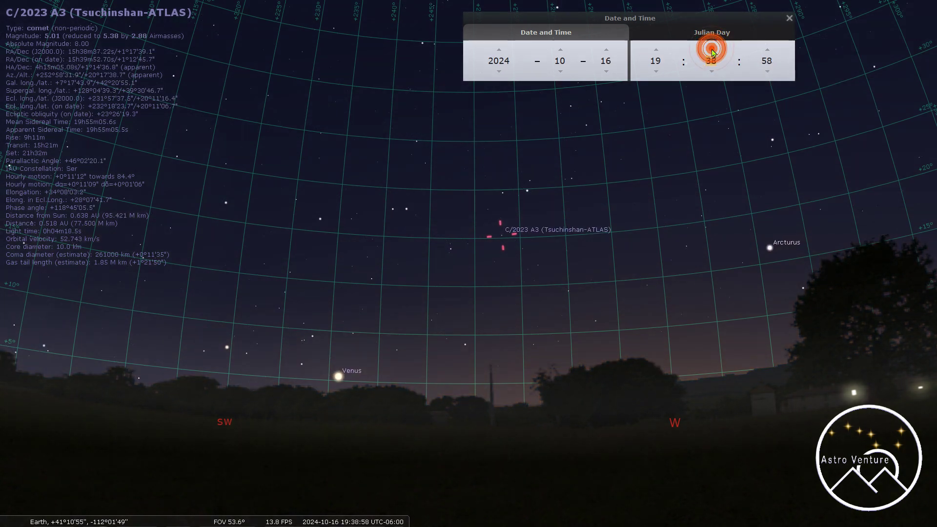
click(713, 50)
click(712, 50)
click(712, 51)
click(712, 50)
click(712, 50)
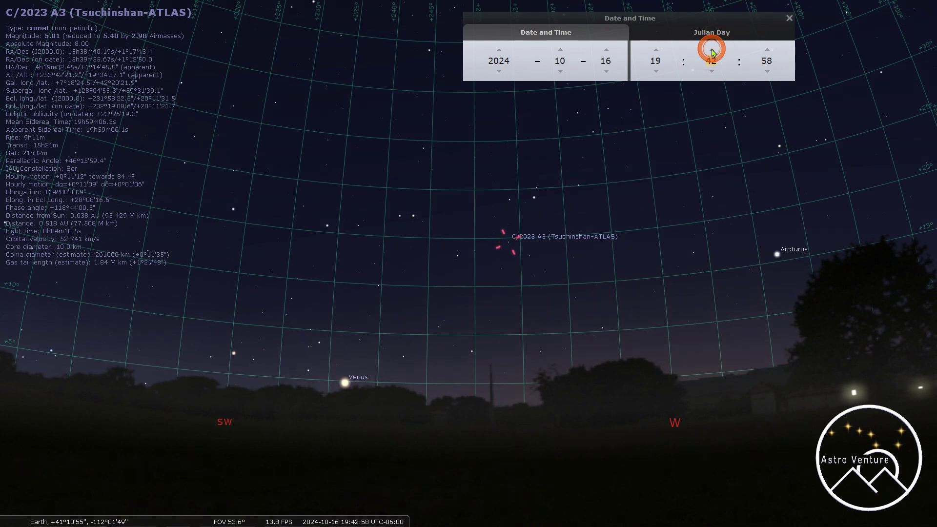
click(712, 50)
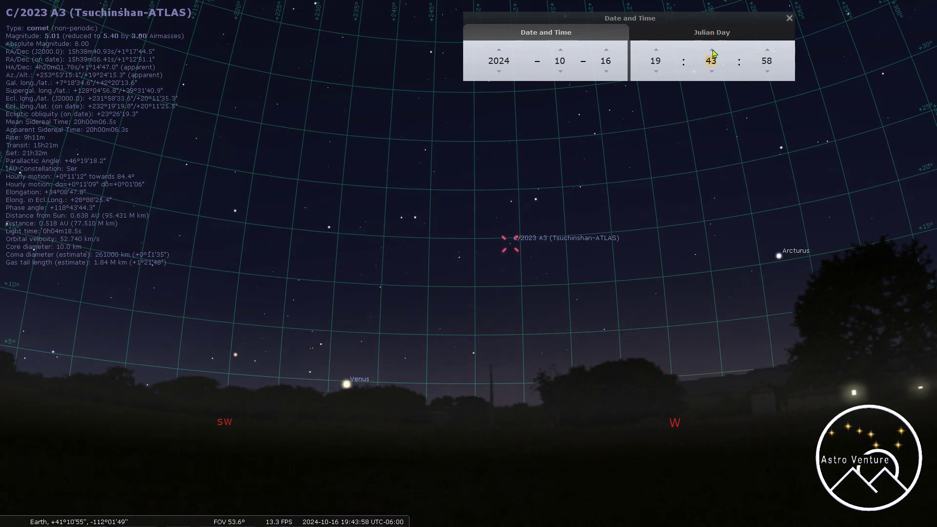
click(712, 50)
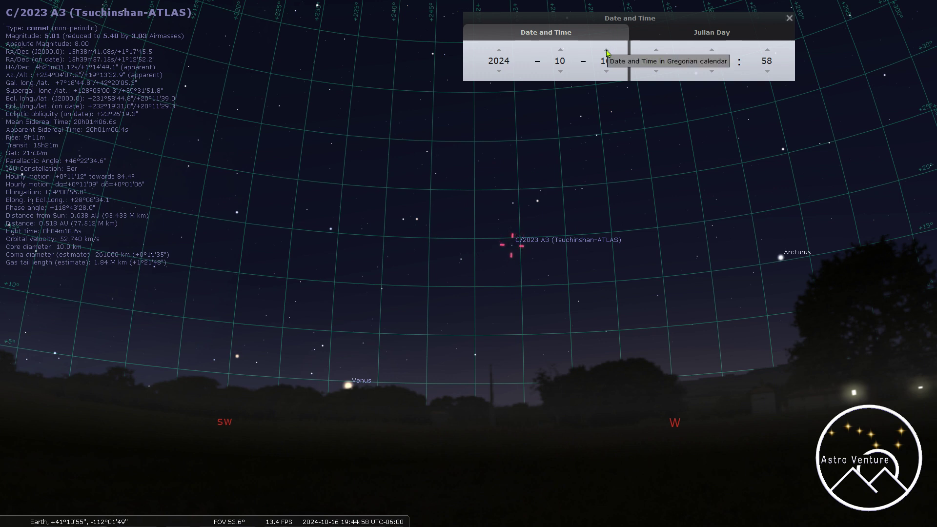
Move to 17 October, raise the time to 19:48, then step the date to 19 October.
click(607, 50)
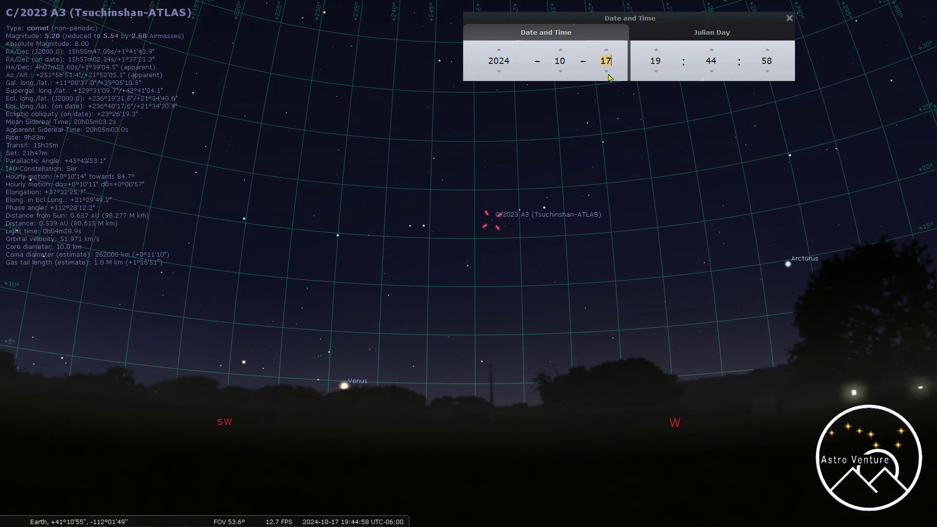
click(712, 50)
click(712, 50)
click(712, 49)
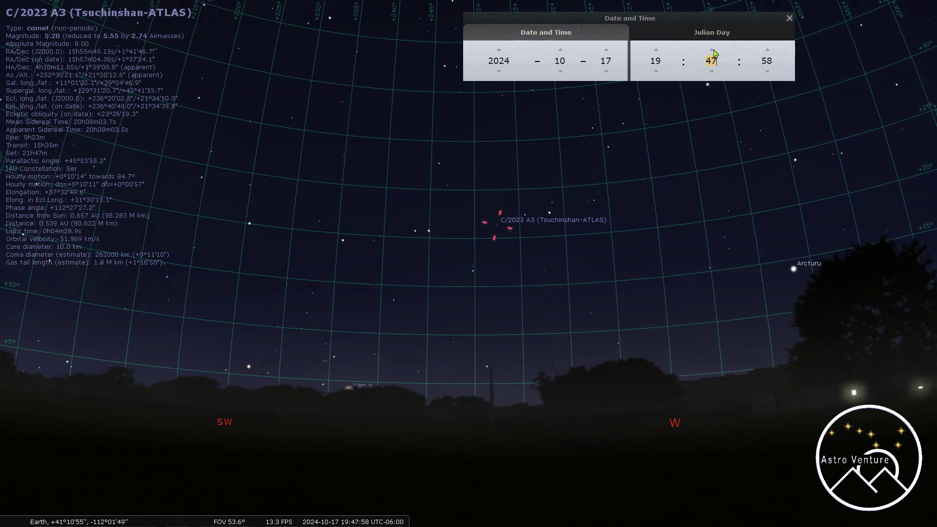
click(712, 50)
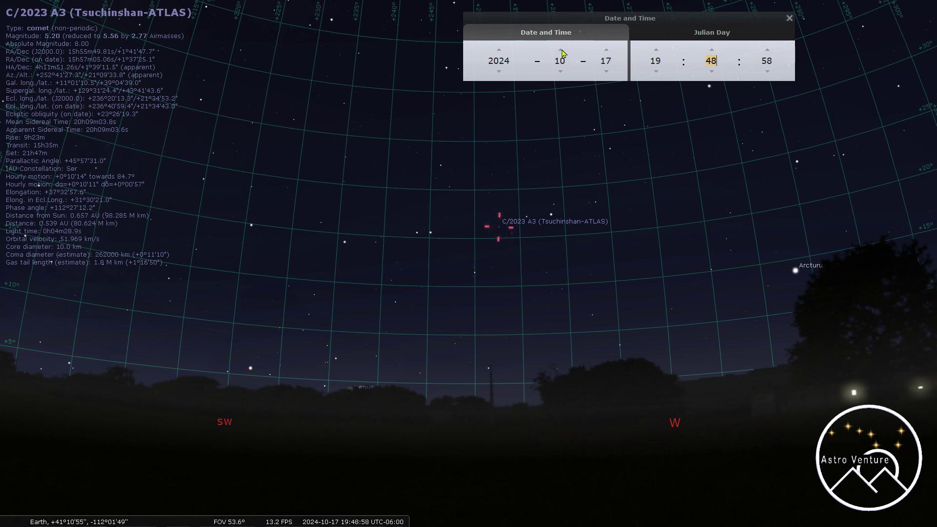
click(608, 51)
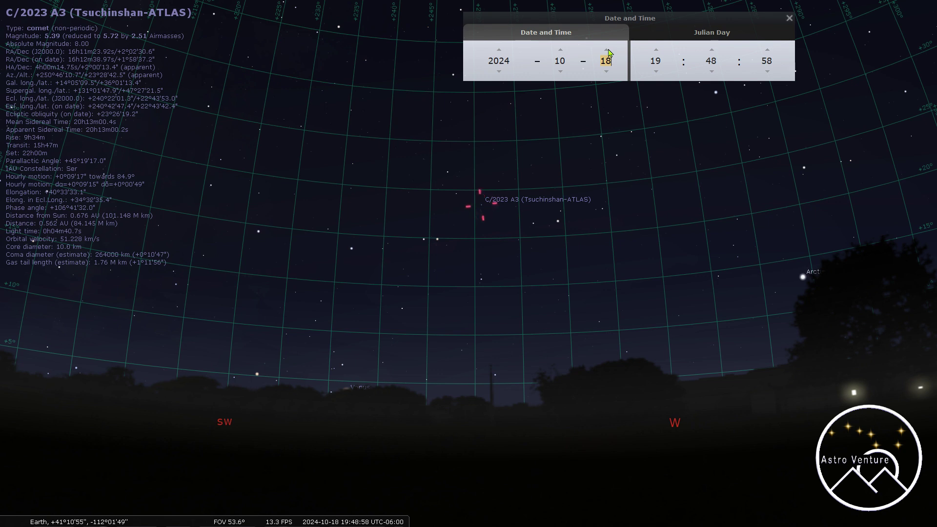
click(608, 50)
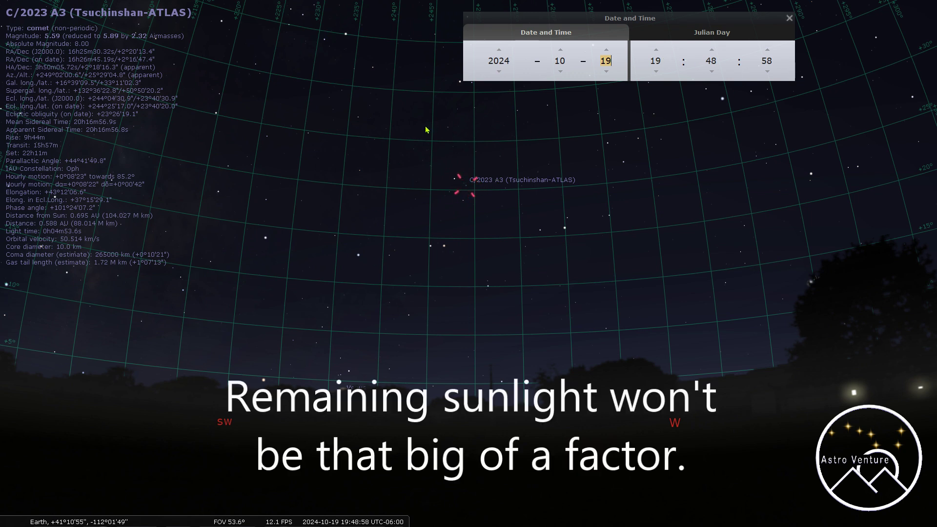
Step the date forward four days from 19 to 23 October 2024, keeping 19:48.
click(606, 49)
click(606, 49)
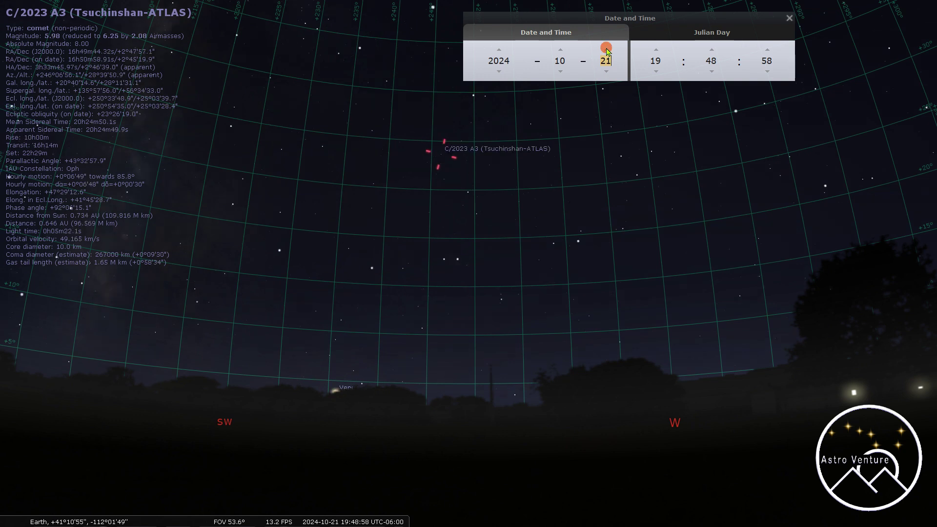
click(606, 50)
click(606, 50)
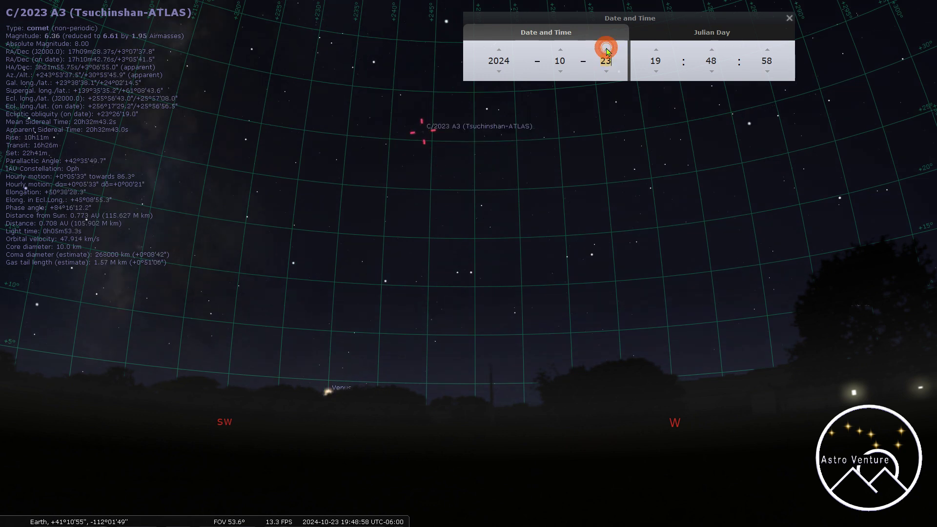